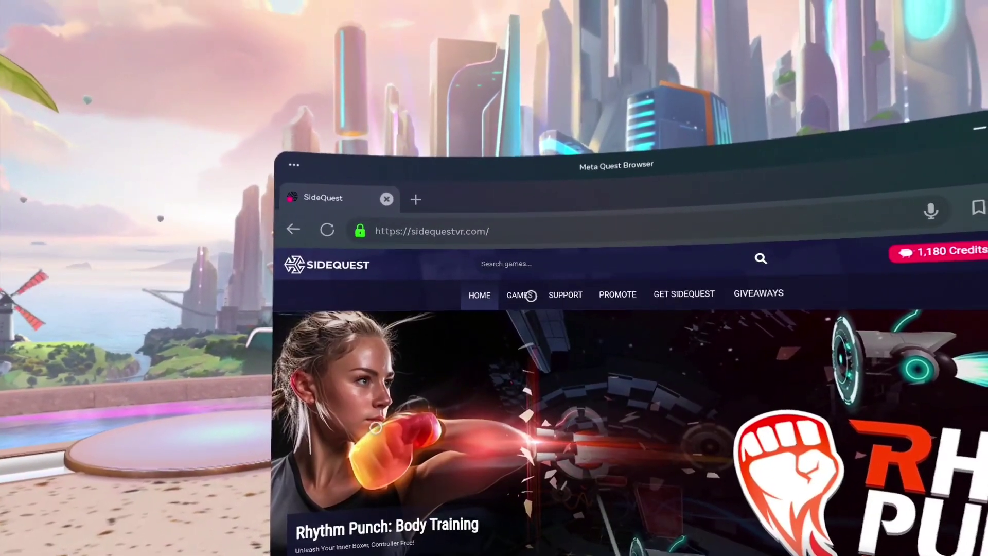
# Type 'sidequest' into the sidequestvr.com game search box.
pyautogui.write('deques')
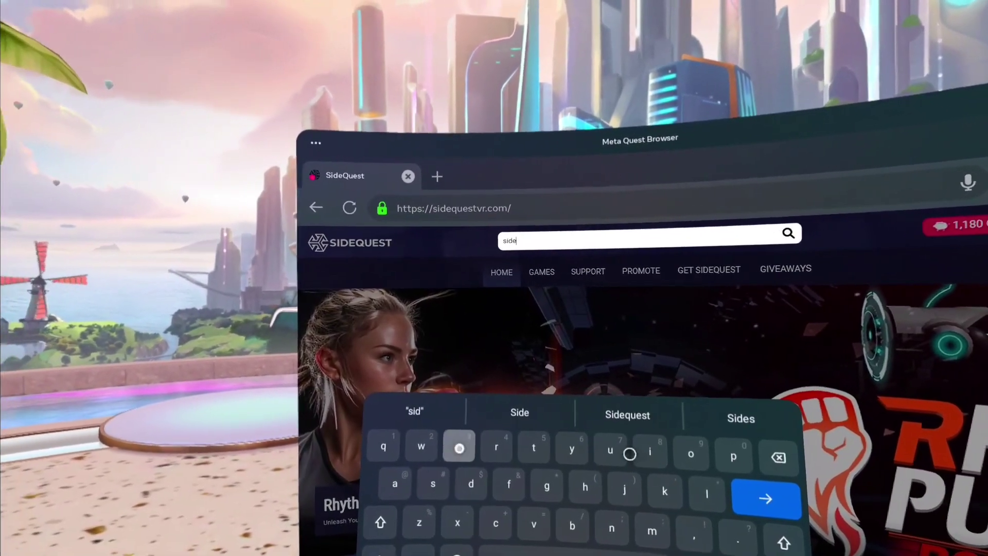
pyautogui.write('t')
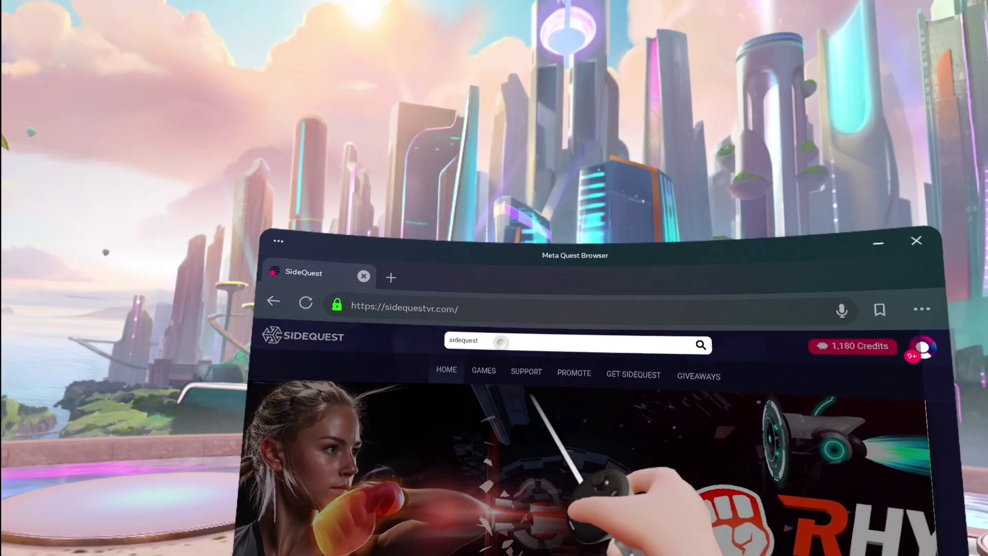
# Open the 'SideQuest inside your VR Headset' listing and follow its Download APK directly GitHub link.
pyautogui.click(517, 350)
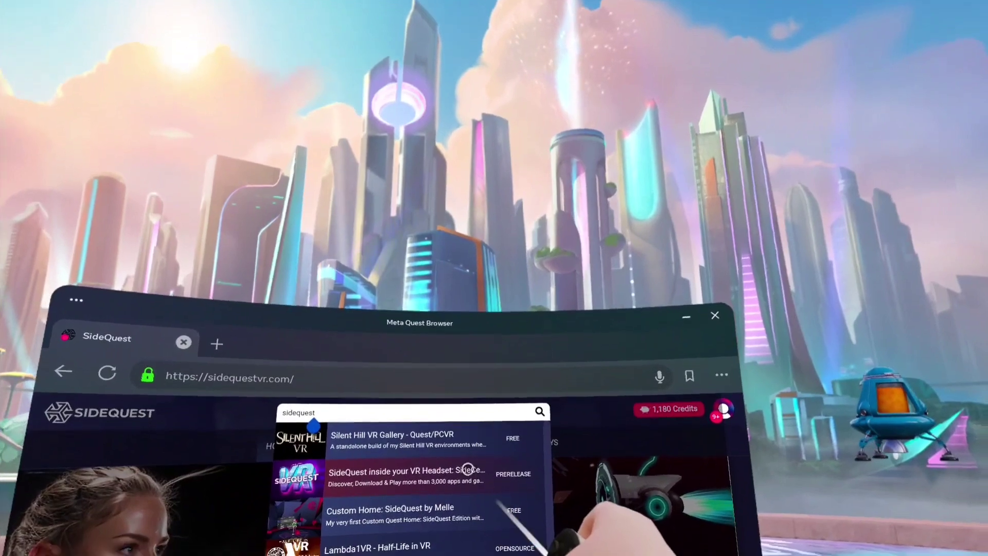
pyautogui.click(468, 469)
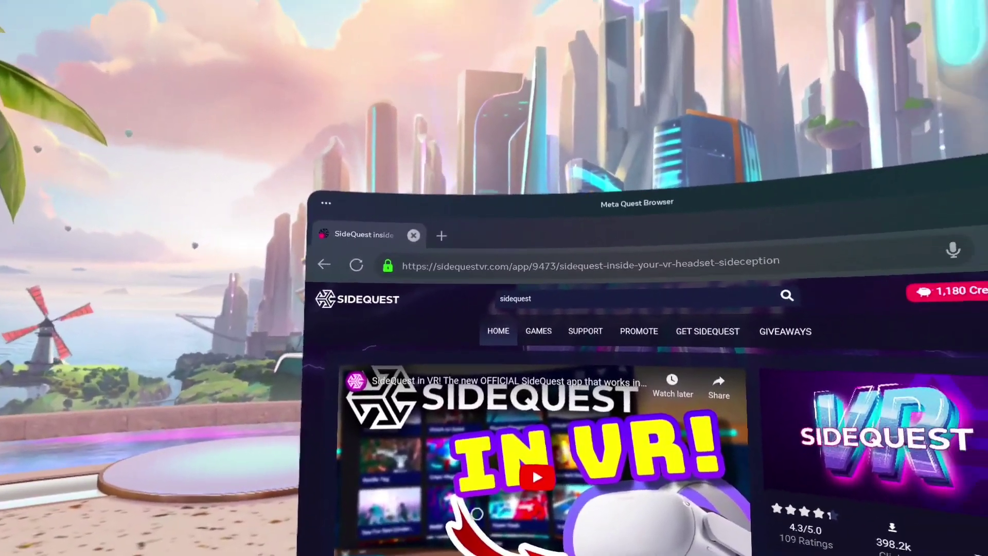
pyautogui.scroll(-3, 637, 480)
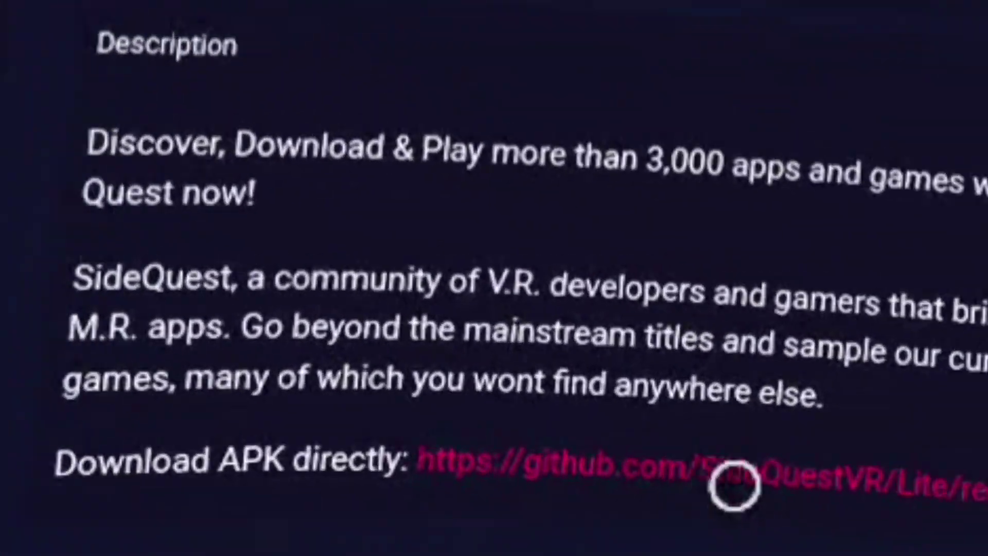
pyautogui.click(732, 481)
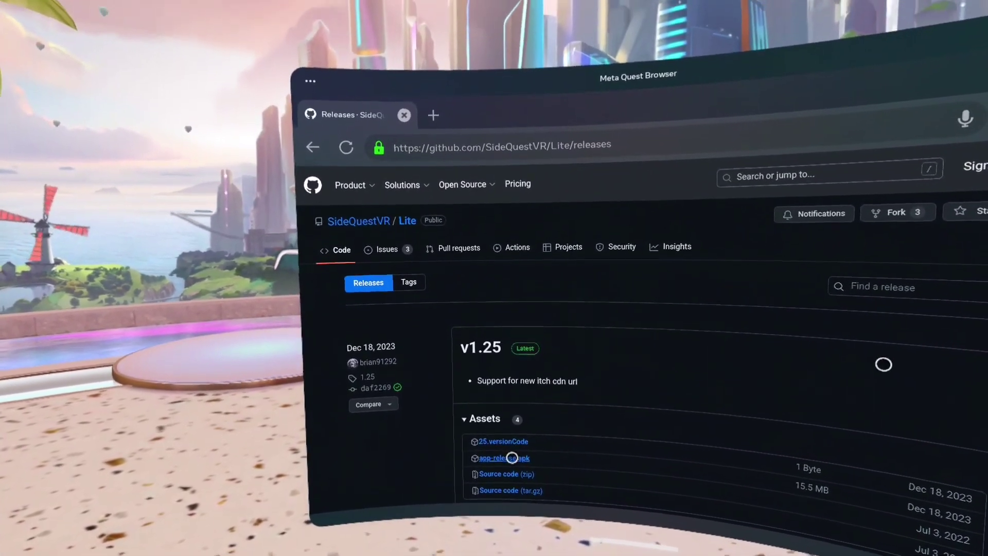
# Scroll down to the v1.25 release's Assets list with app-release.apk.
pyautogui.scroll(-3, 508, 517)
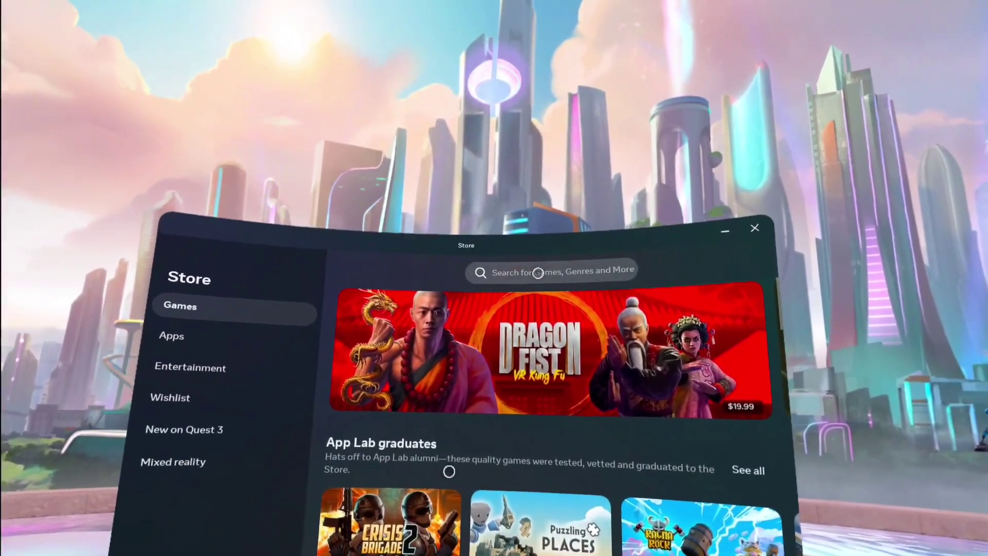
# Begin a Store search for 'Mobile VR Station'.
pyautogui.click(541, 269)
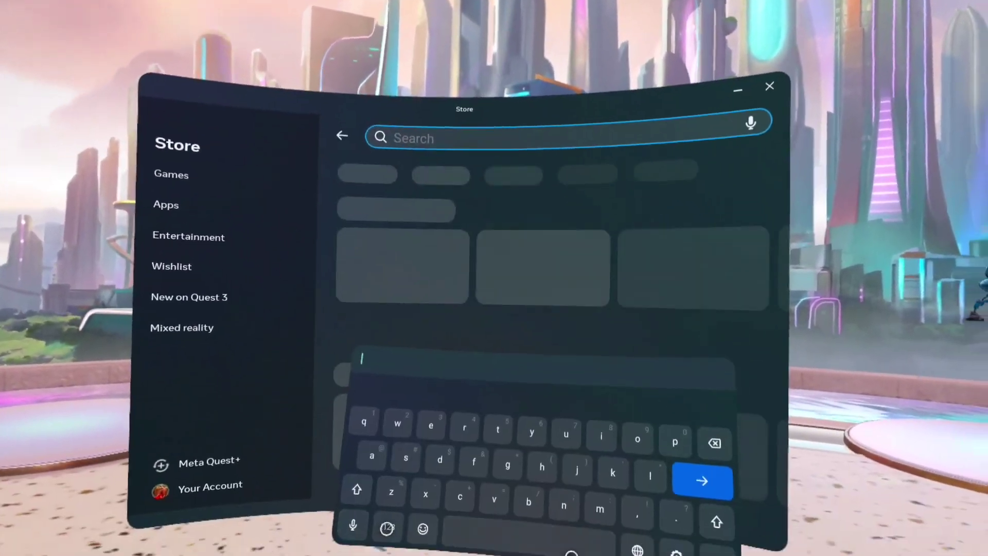
pyautogui.write('m')
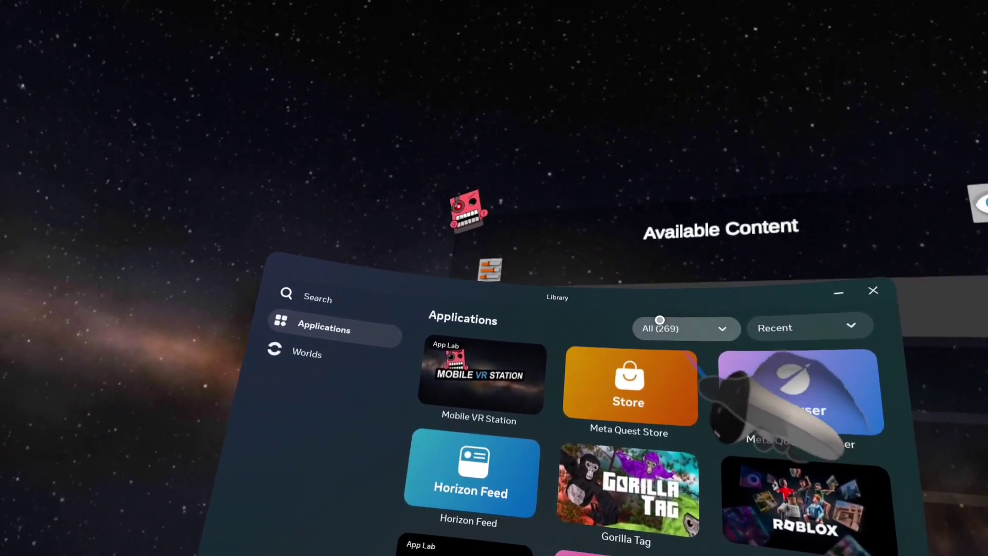
# Filter the Library to Unknown sources and launch the sideloaded SideQuest app.
pyautogui.click(566, 336)
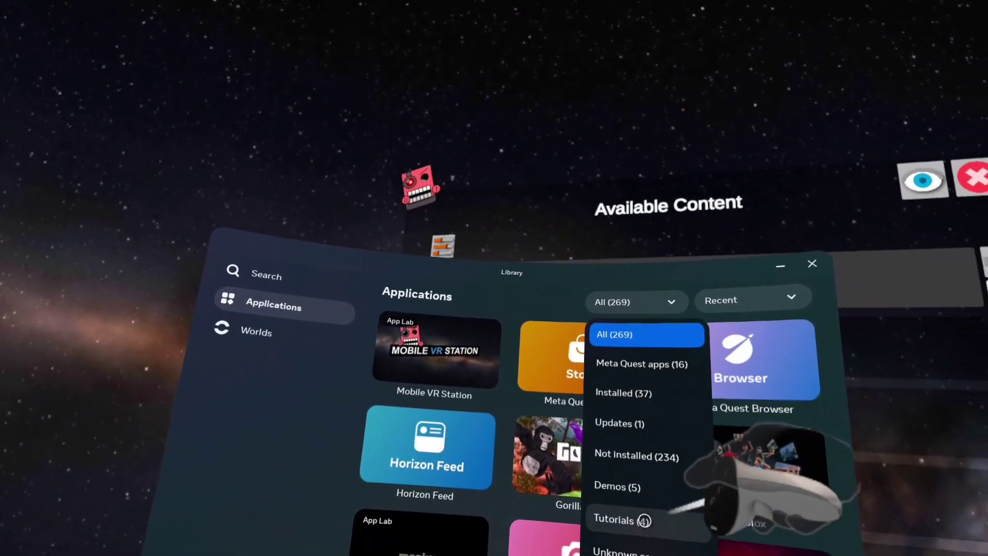
pyautogui.click(598, 491)
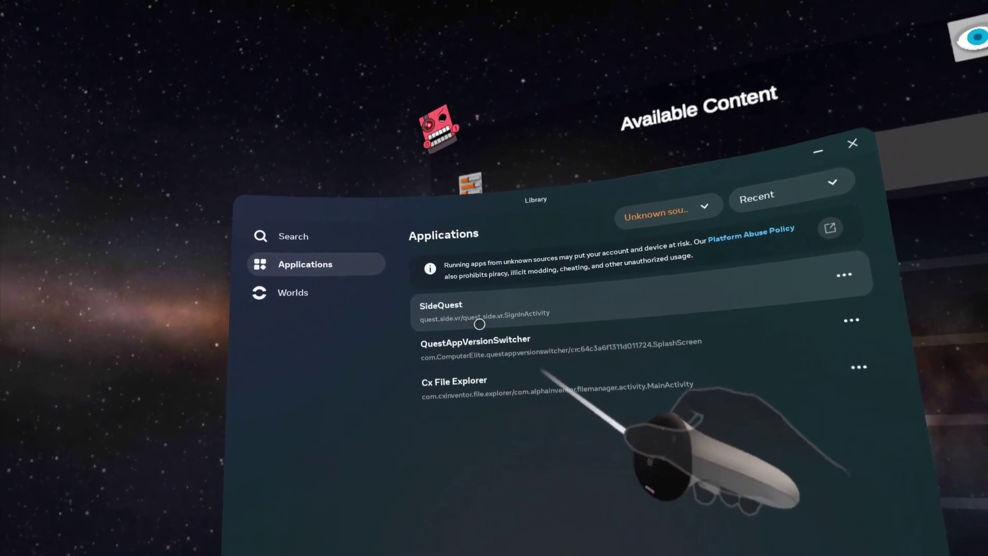
pyautogui.click(438, 341)
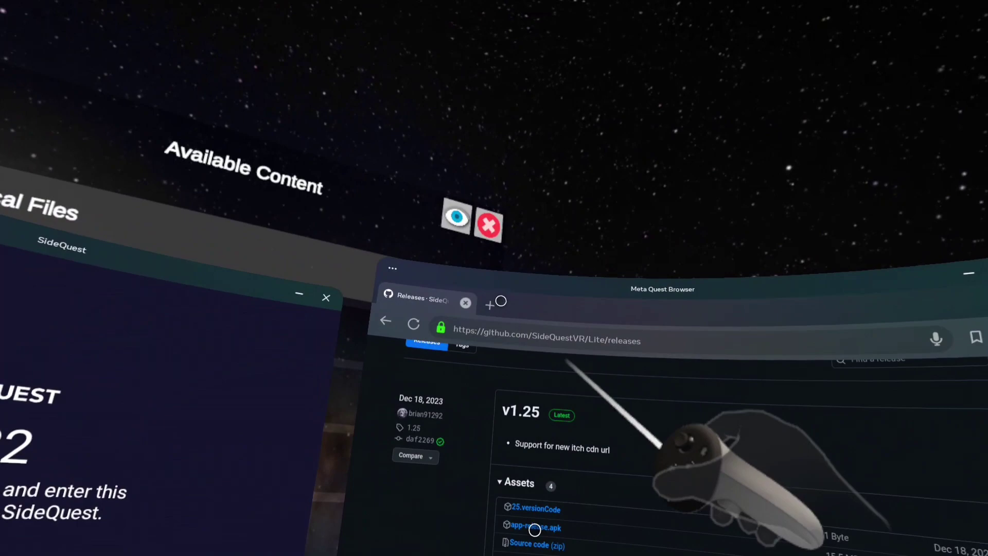
# Load sdq.st/link in a new browser tab to reach the code entry page.
pyautogui.click(507, 227)
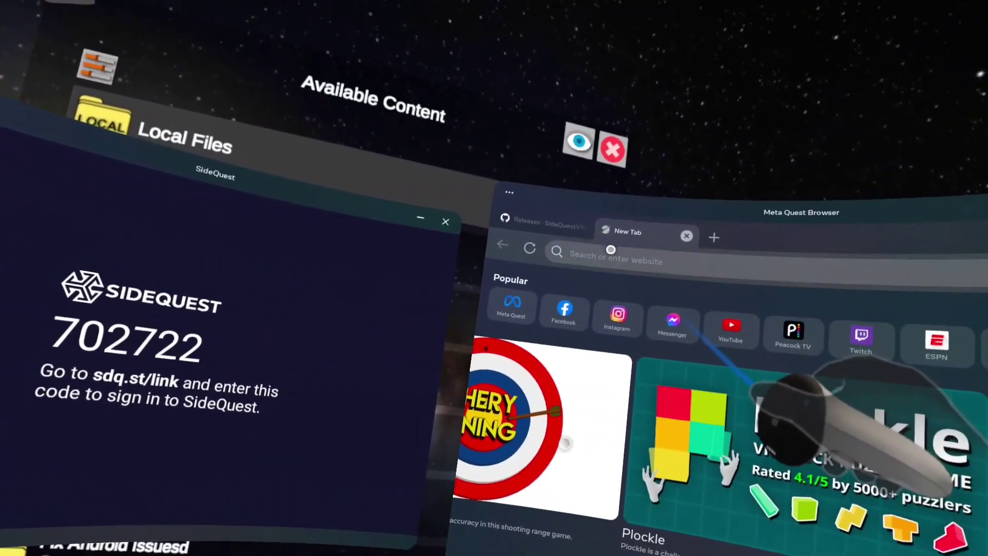
pyautogui.write('sd')
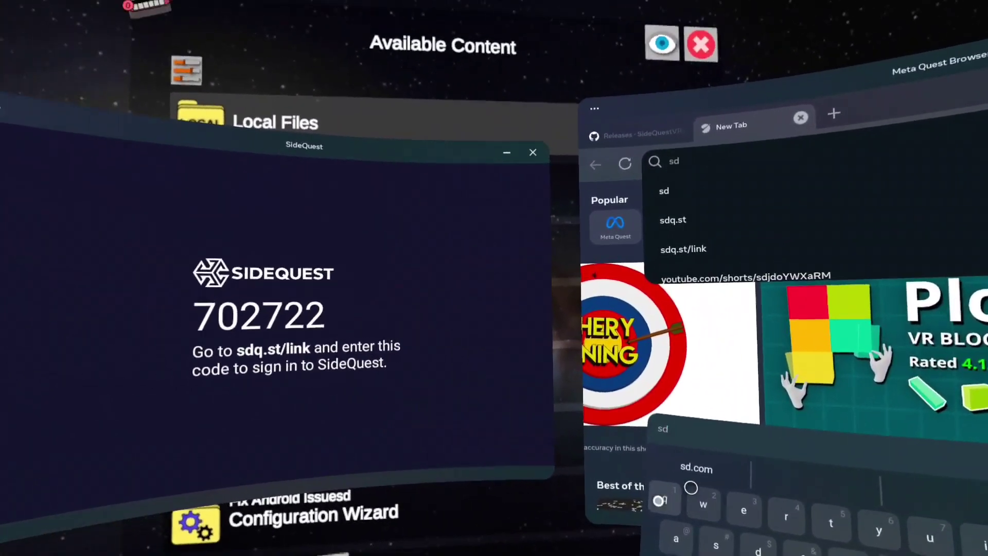
pyautogui.write('q.st')
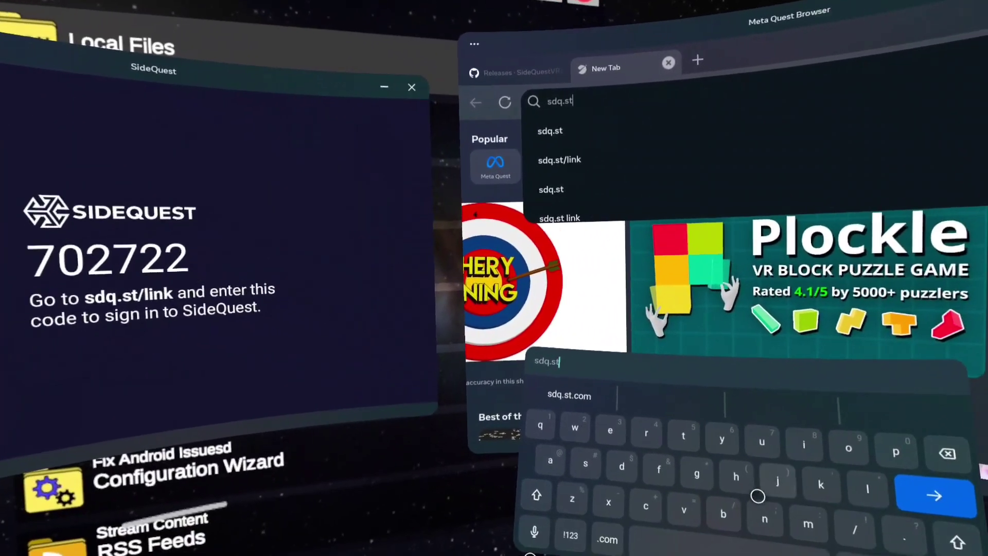
pyautogui.write('/')
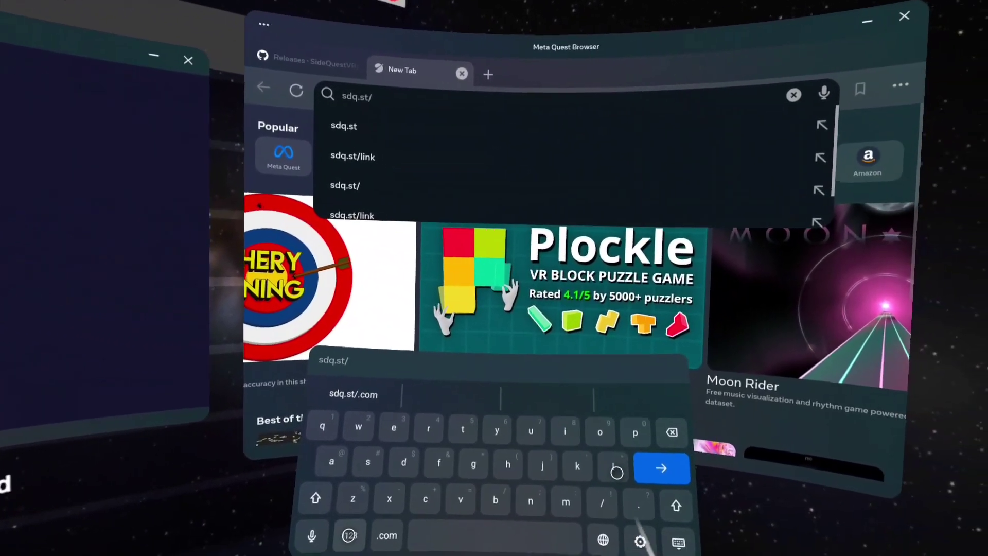
pyautogui.write('link')
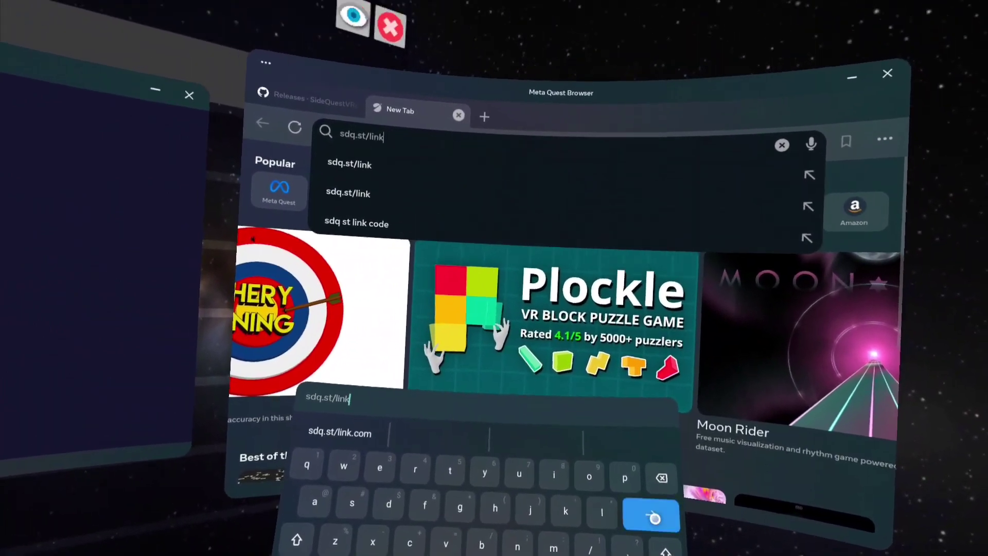
pyautogui.click(653, 518)
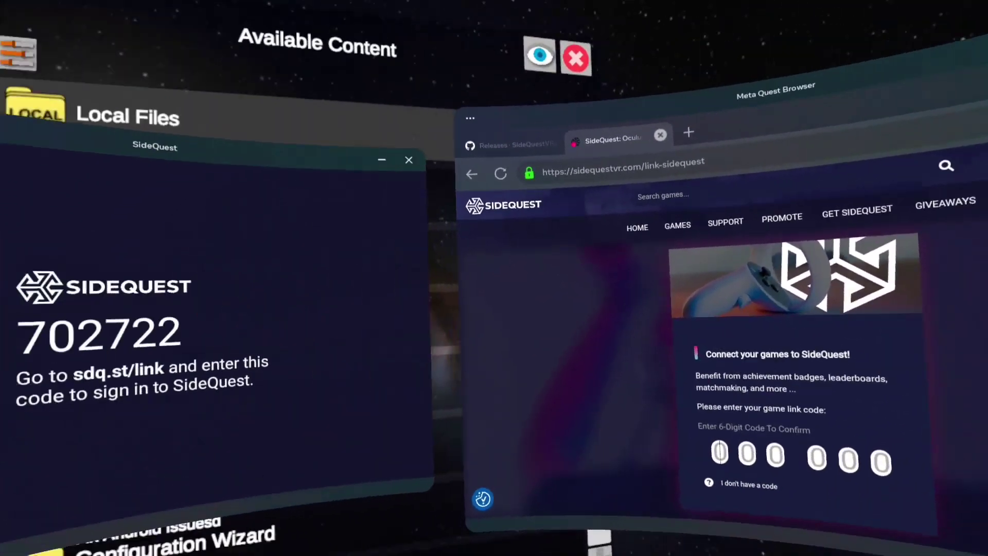
# Enter the SideQuest app's sign-in code into the link page's code boxes.
pyautogui.write('70')
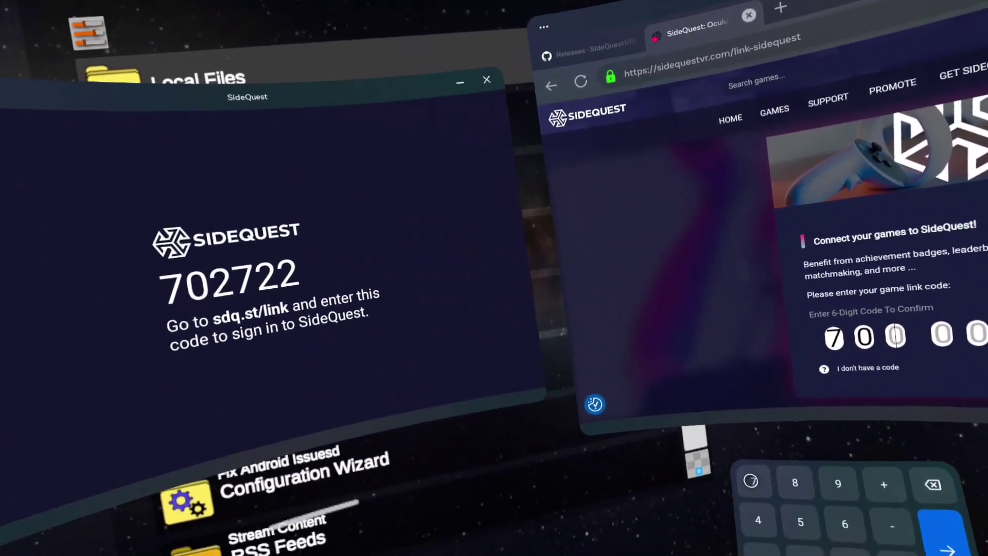
pyautogui.write('27')
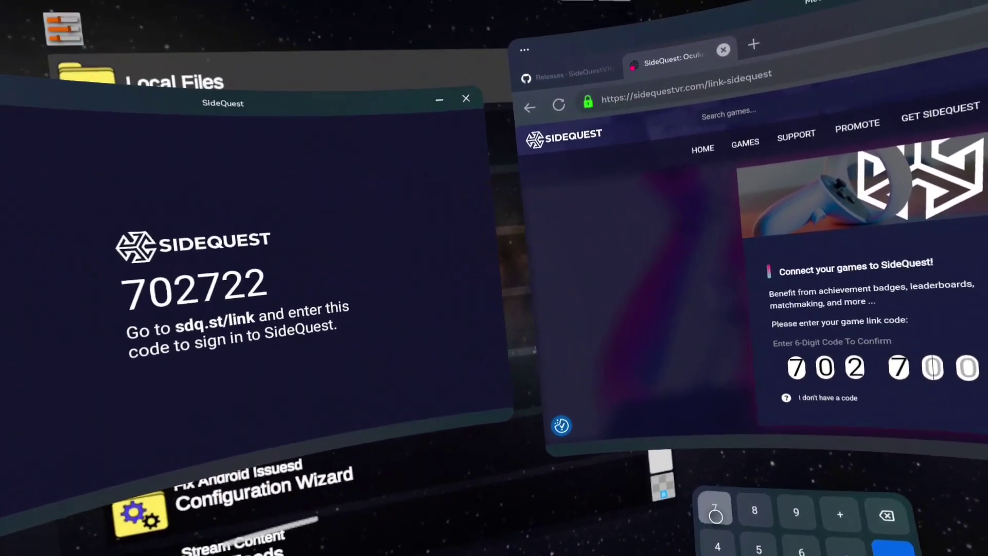
pyautogui.write('2')
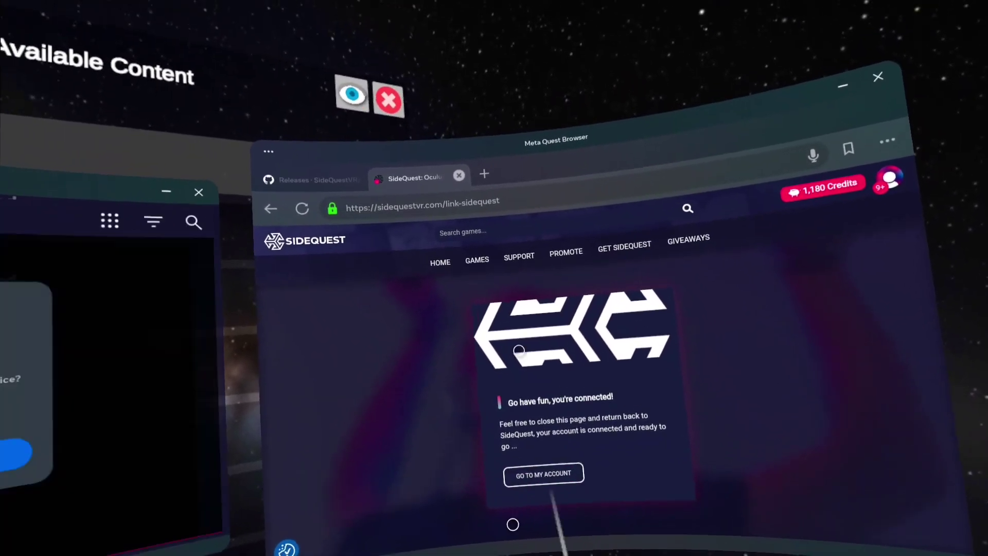
# Close the linking page, allow photos and media access, and browse down the Games & Apps catalogue.
pyautogui.click(453, 205)
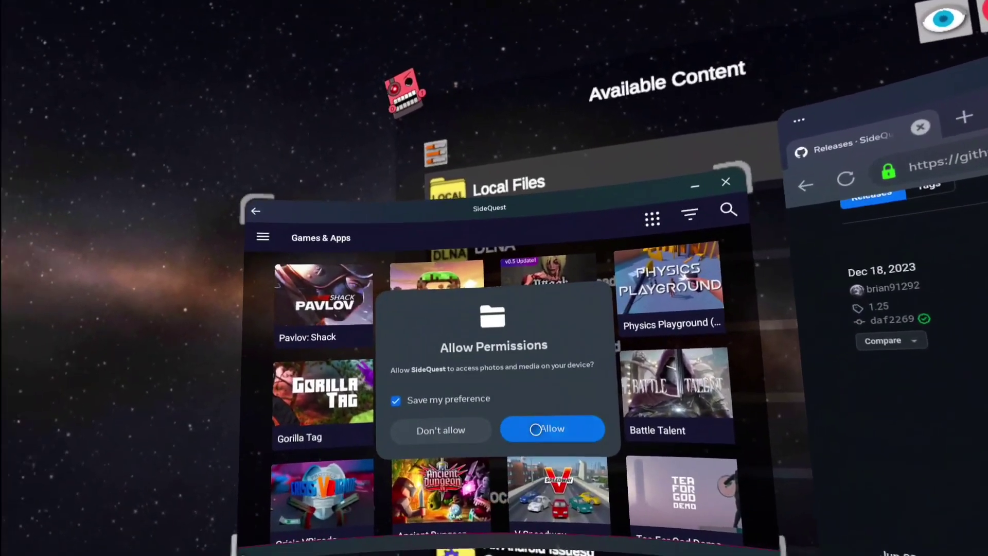
pyautogui.click(518, 446)
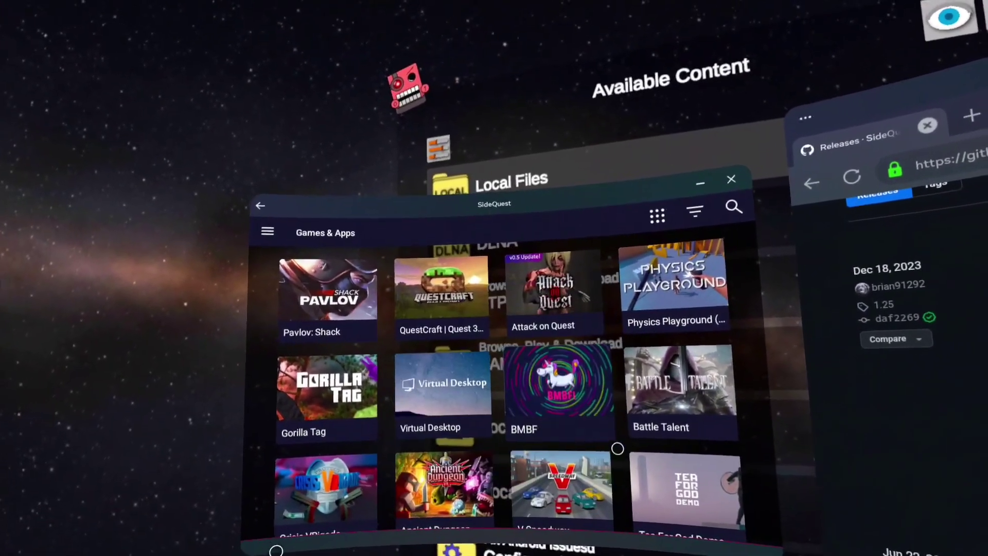
pyautogui.scroll(-2, 539, 416)
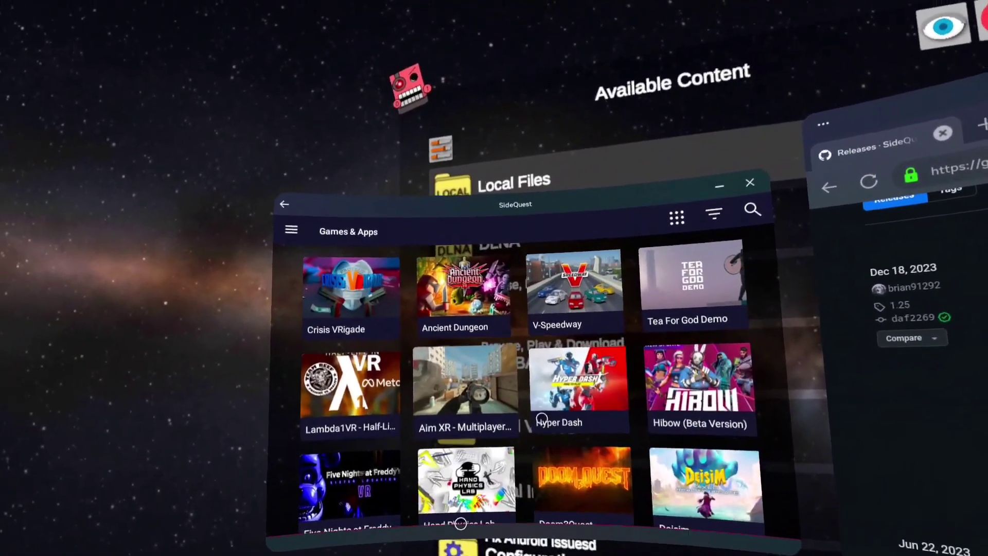
pyautogui.scroll(4, 473, 331)
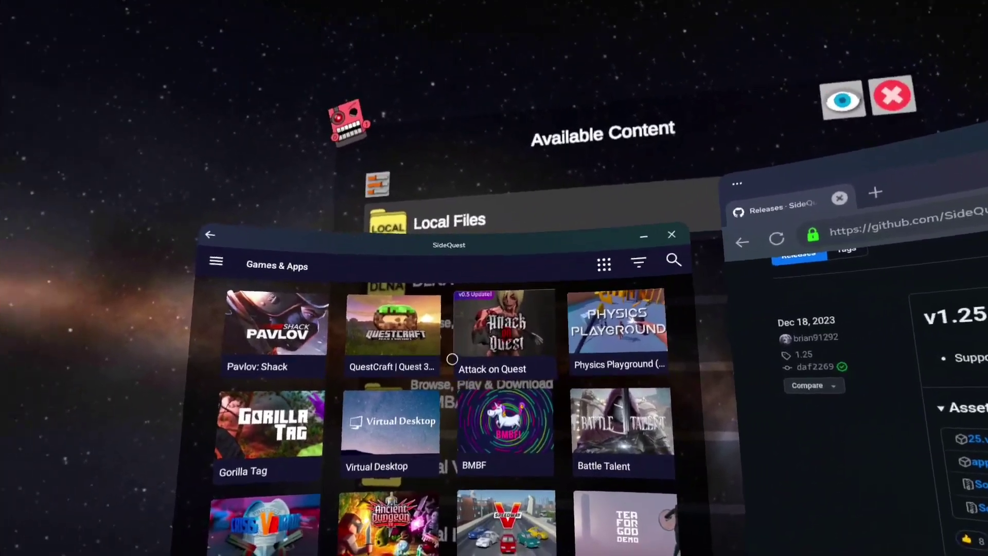
pyautogui.scroll(-10, 487, 362)
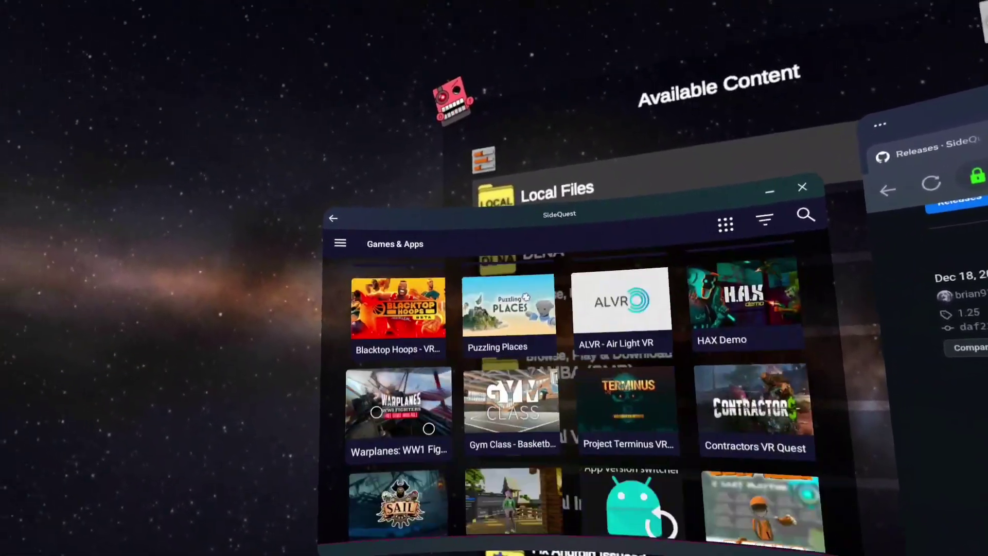
pyautogui.scroll(-5, 433, 350)
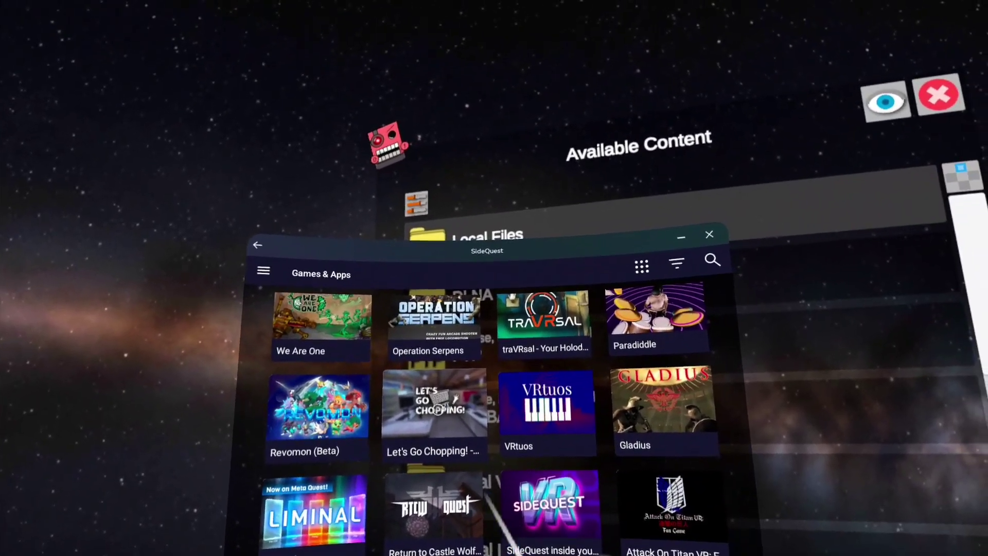
# Open the Let's Go Chopping page and bring up its Download App options.
pyautogui.click(465, 381)
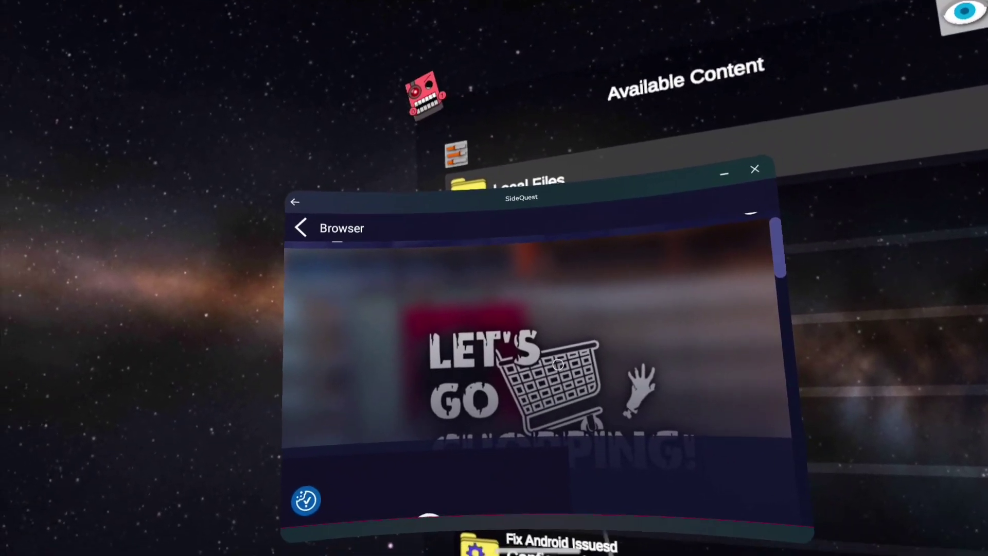
pyautogui.scroll(-2, 543, 355)
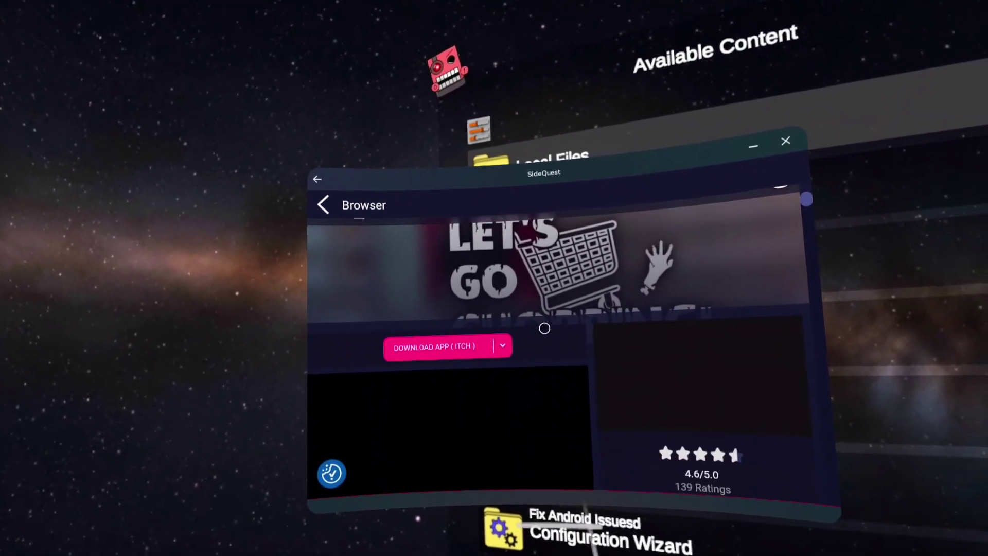
pyautogui.click(510, 365)
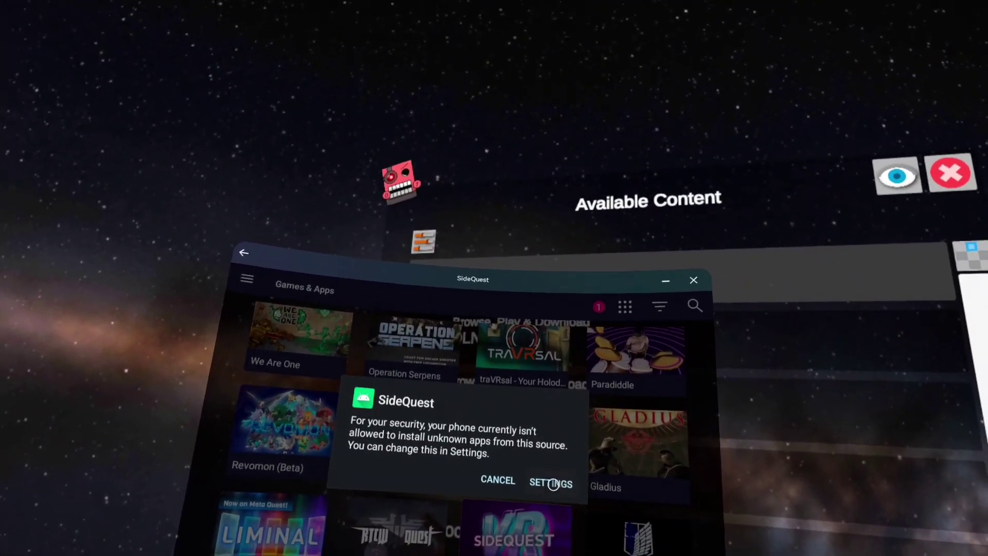
# Turn on 'Allow from this source' for SideQuest in the unknown apps settings.
pyautogui.click(552, 484)
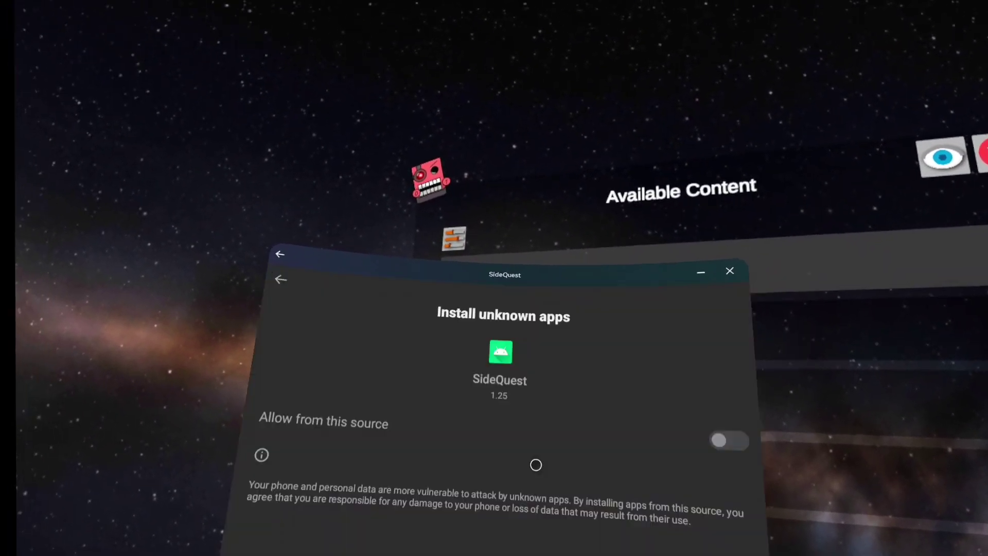
pyautogui.click(534, 460)
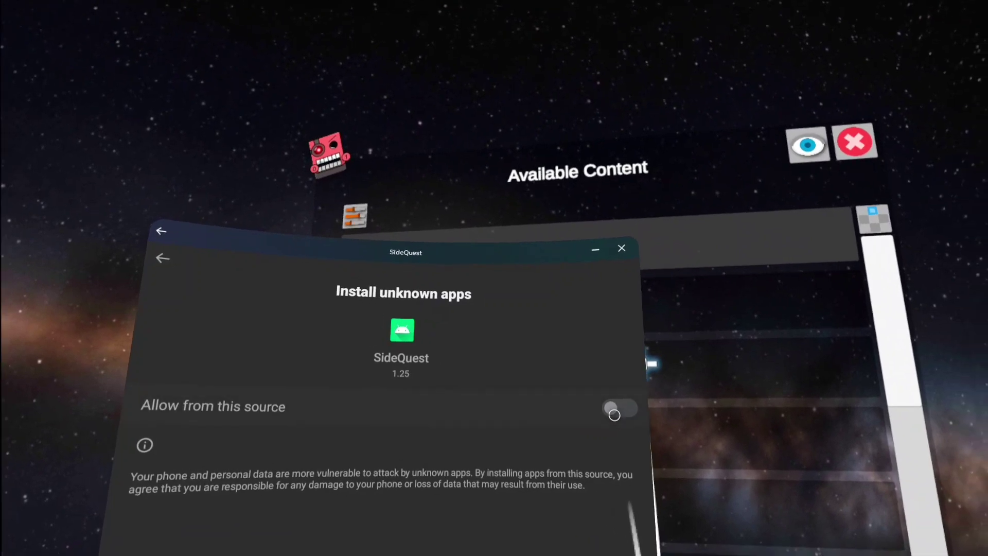
pyautogui.click(661, 419)
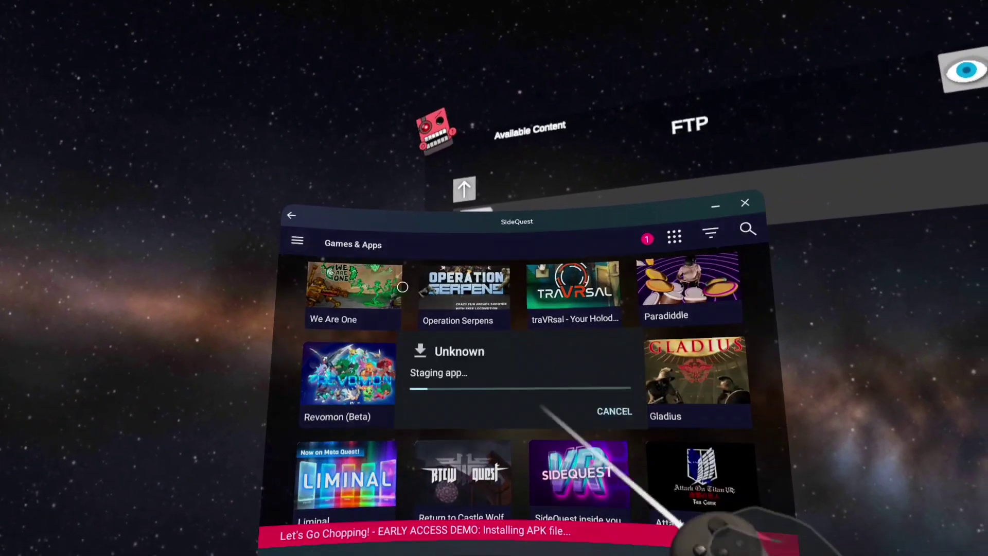